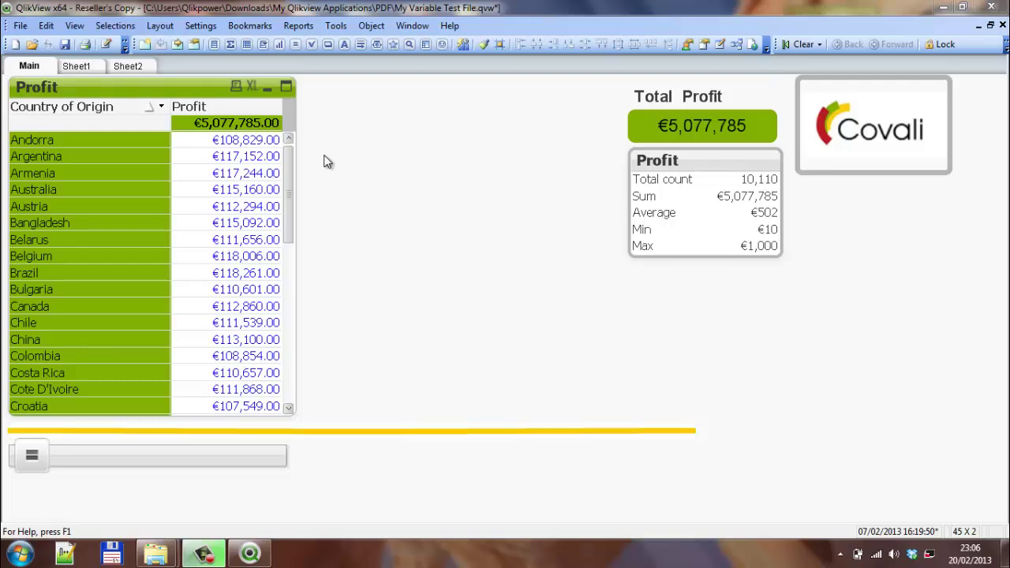
# Step: Open the Profit chart's Properties dialog from its caption's context menu
pyautogui.rightClick(203, 89)
pyautogui.click(289, 98)
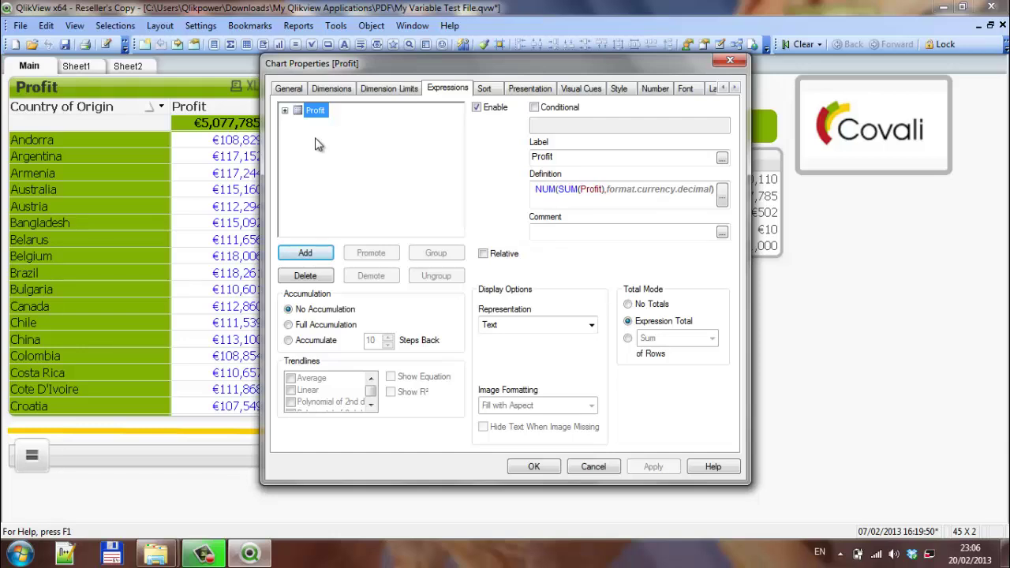
# Step: Add a new expression rank(sum(Profit)), choosing Profit from the autocomplete suggestions
pyautogui.click(311, 252)
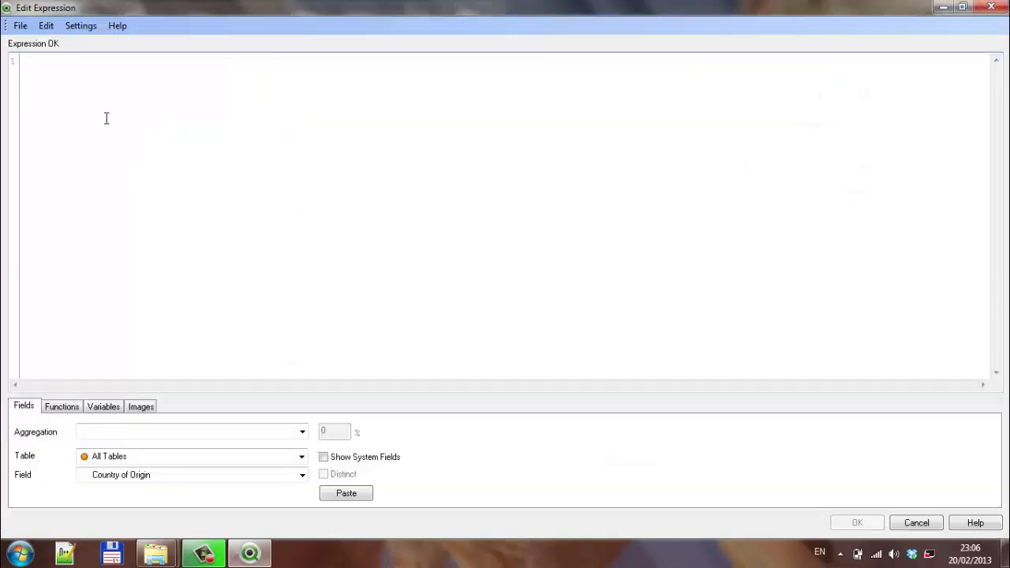
pyautogui.write('ra')
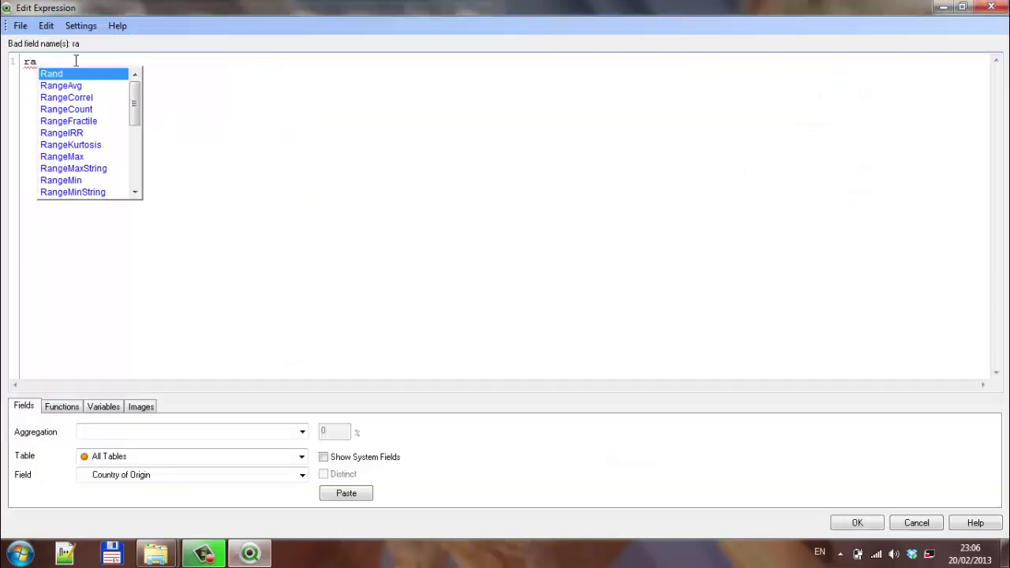
pyautogui.write('nkk')
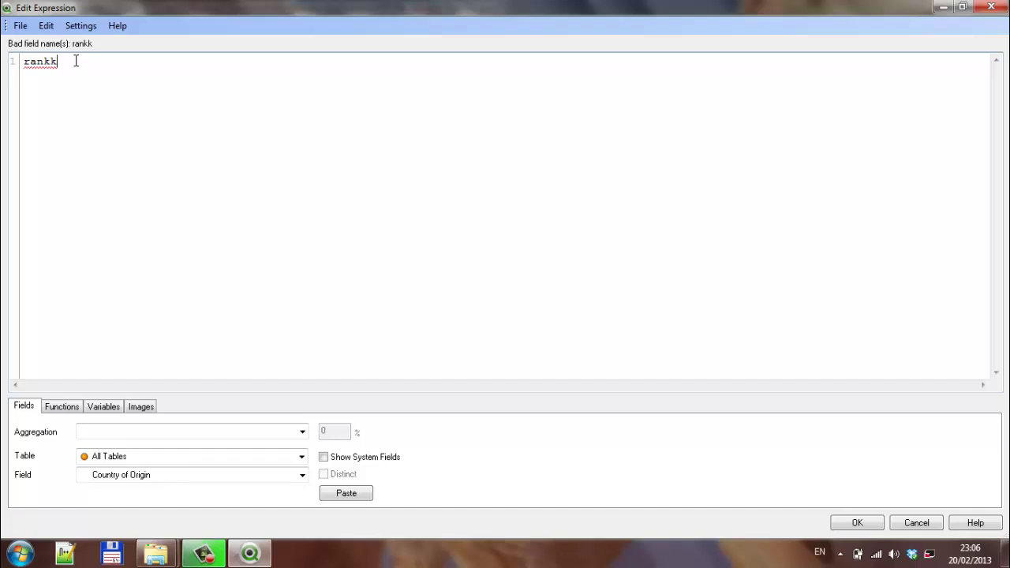
pyautogui.write('(')
pyautogui.press('BackSpace')
pyautogui.press('BackSpace')
pyautogui.press('BackSpace')
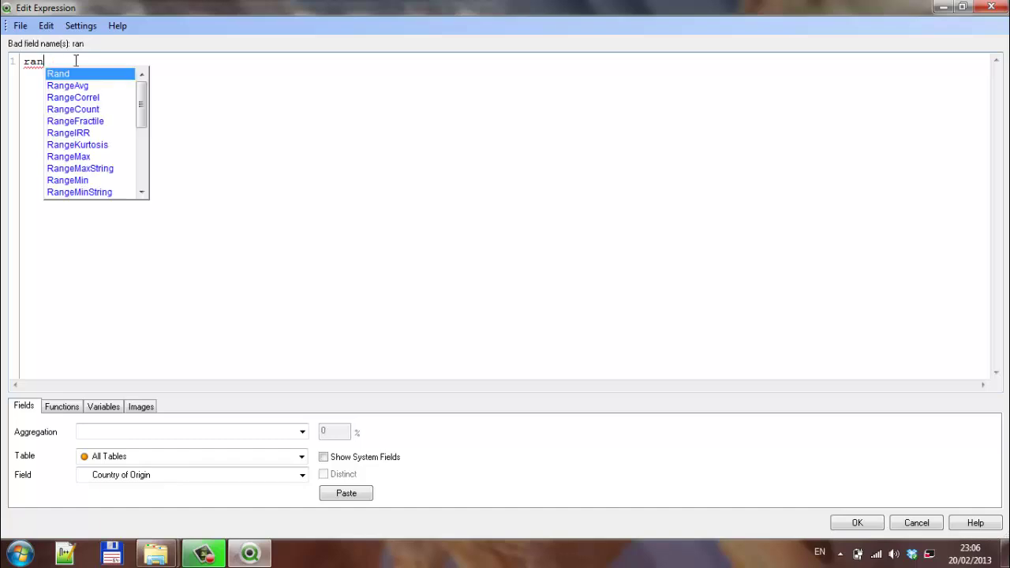
pyautogui.write('k(')
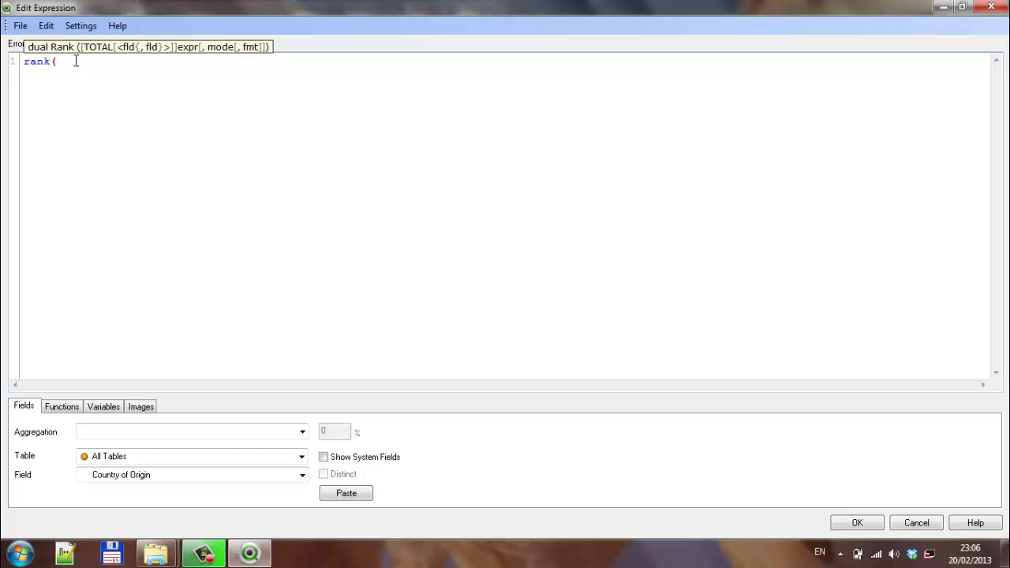
pyautogui.write('sum(')
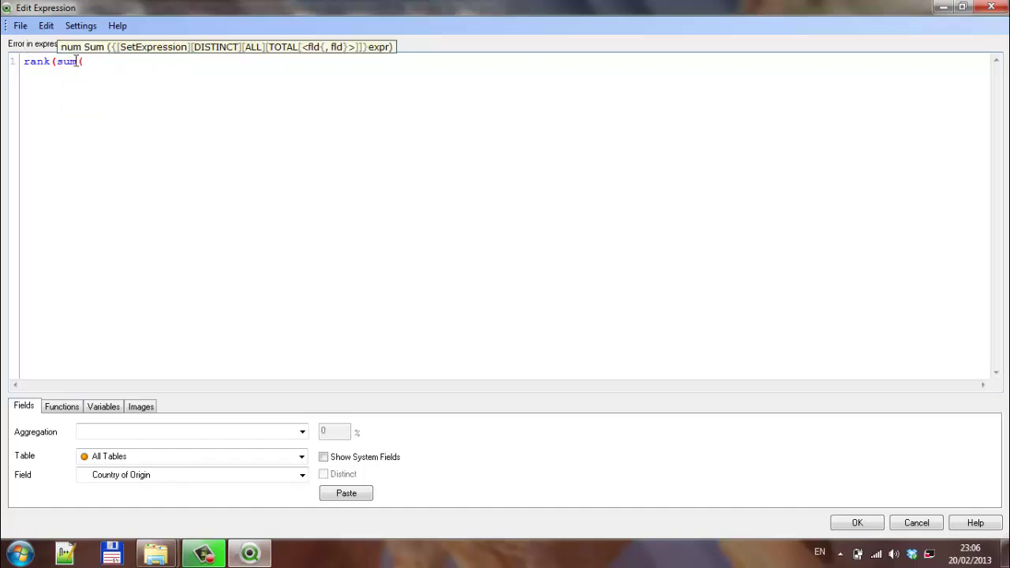
pyautogui.write('P')
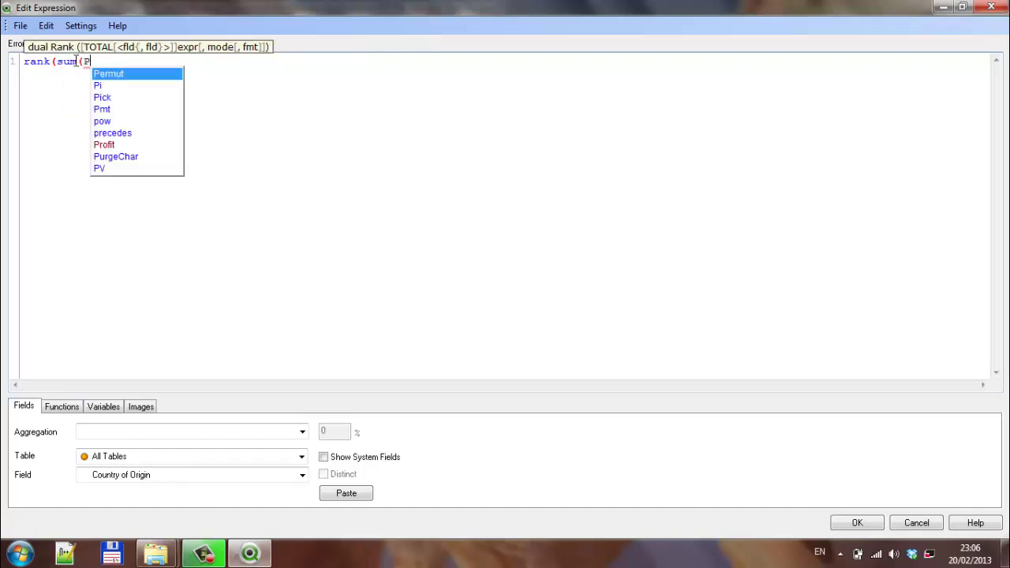
pyautogui.press('Down')
pyautogui.press('Down')
pyautogui.press('Down')
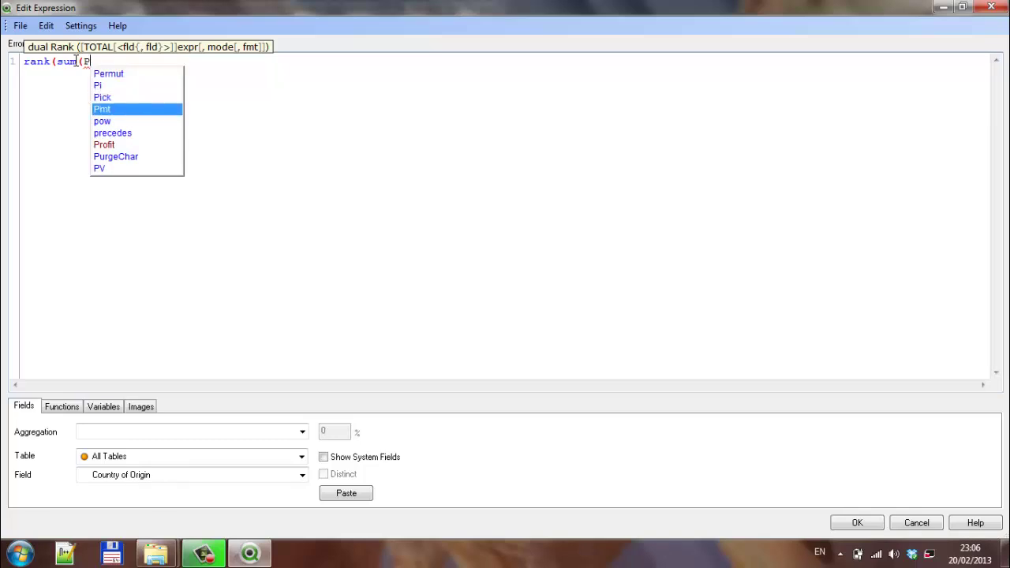
pyautogui.press('Down')
pyautogui.press('Down')
pyautogui.press('Down')
pyautogui.press('Return')
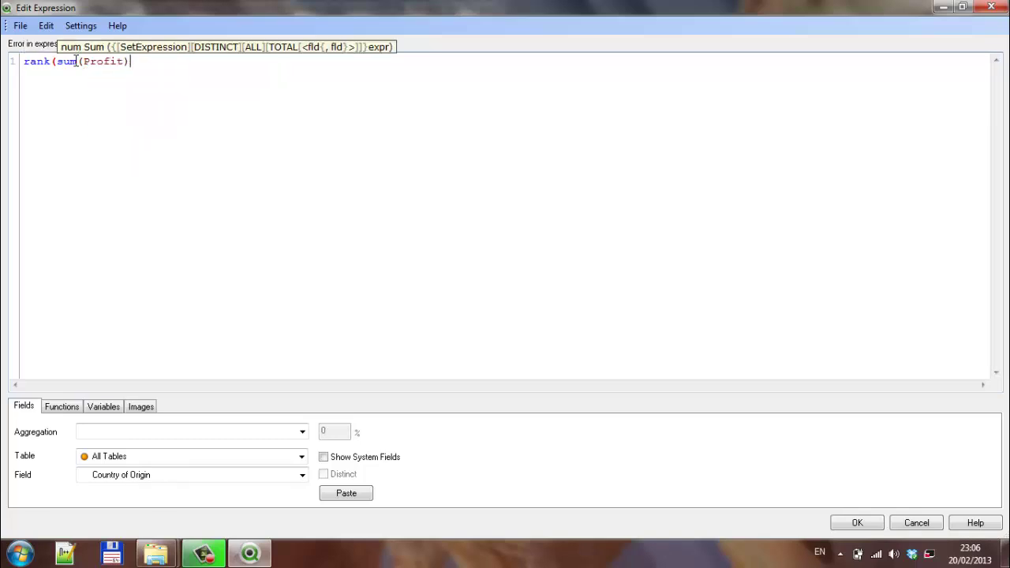
pyautogui.write(')')
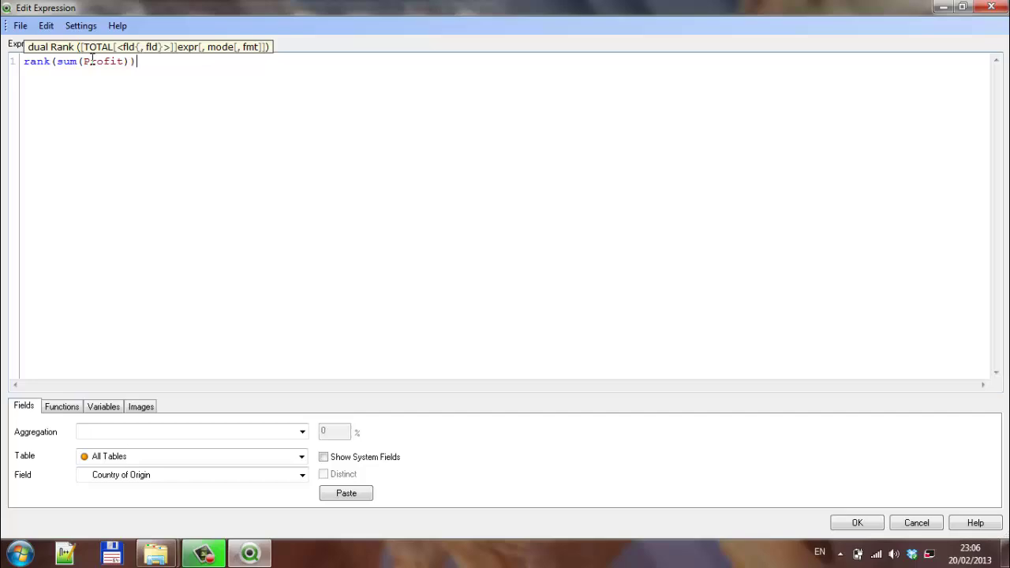
# Step: Confirm rank(sum(Profit)) and give the new expression the label 'Rank Profit'
pyautogui.click(858, 524)
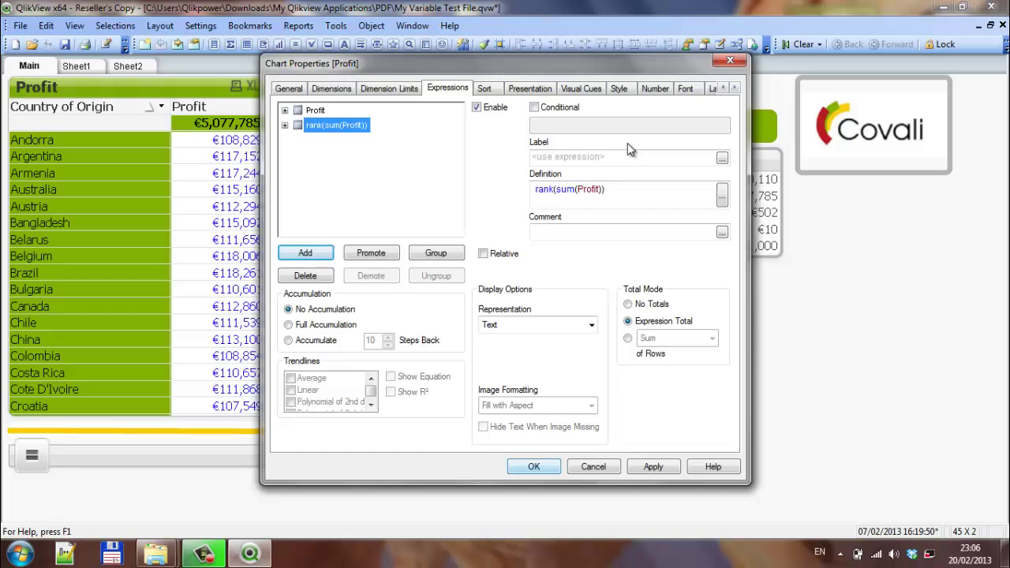
pyautogui.click(588, 155)
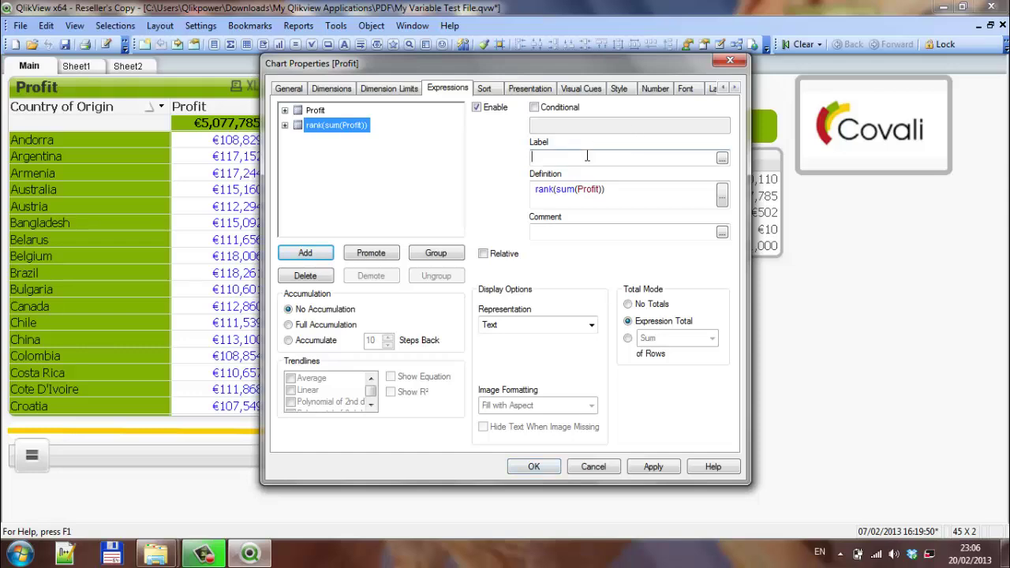
pyautogui.write('rANK pR')
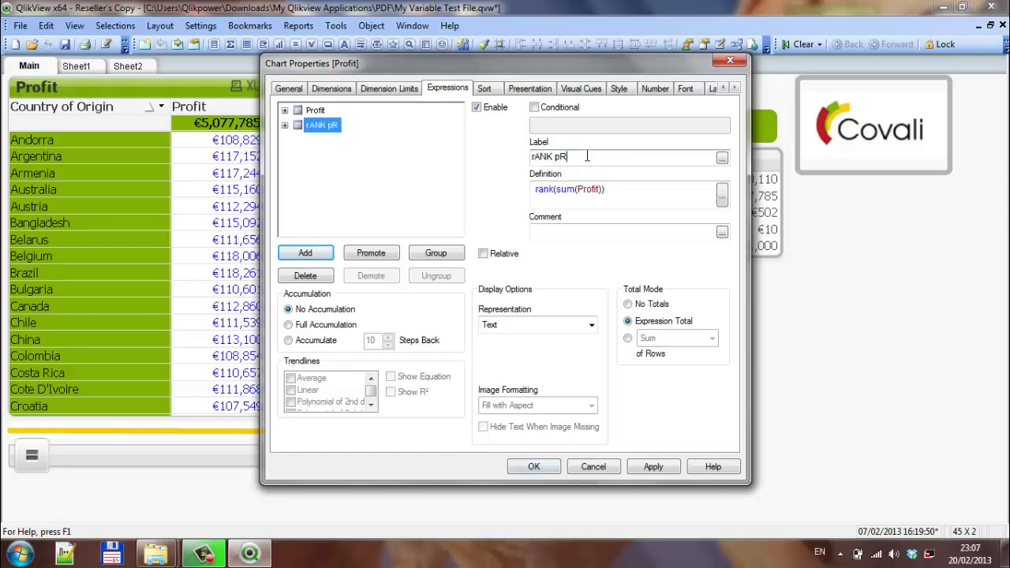
pyautogui.write('OFIT')
pyautogui.moveTo(589, 156); pyautogui.dragTo(460, 154)
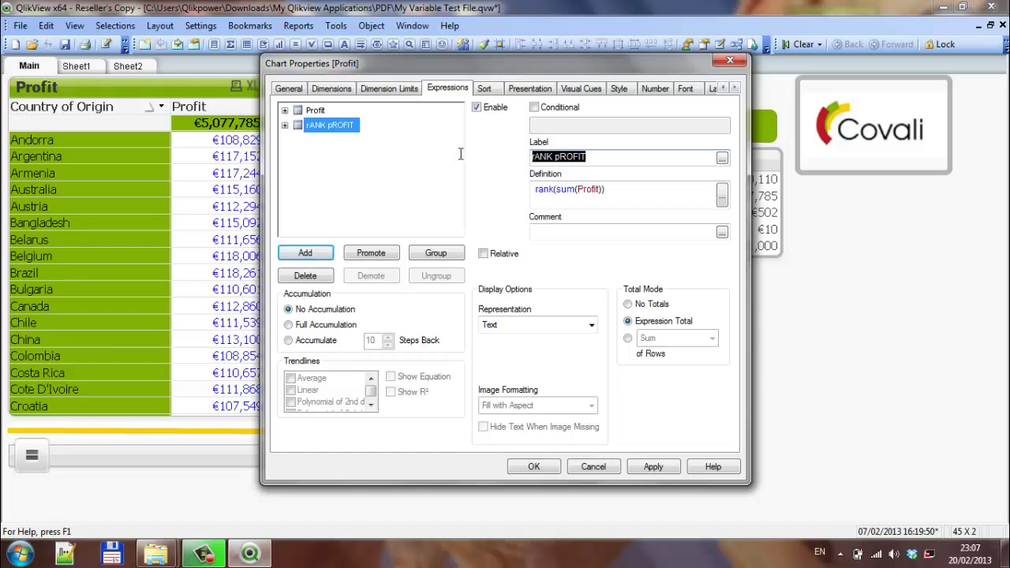
pyautogui.write('rANK')
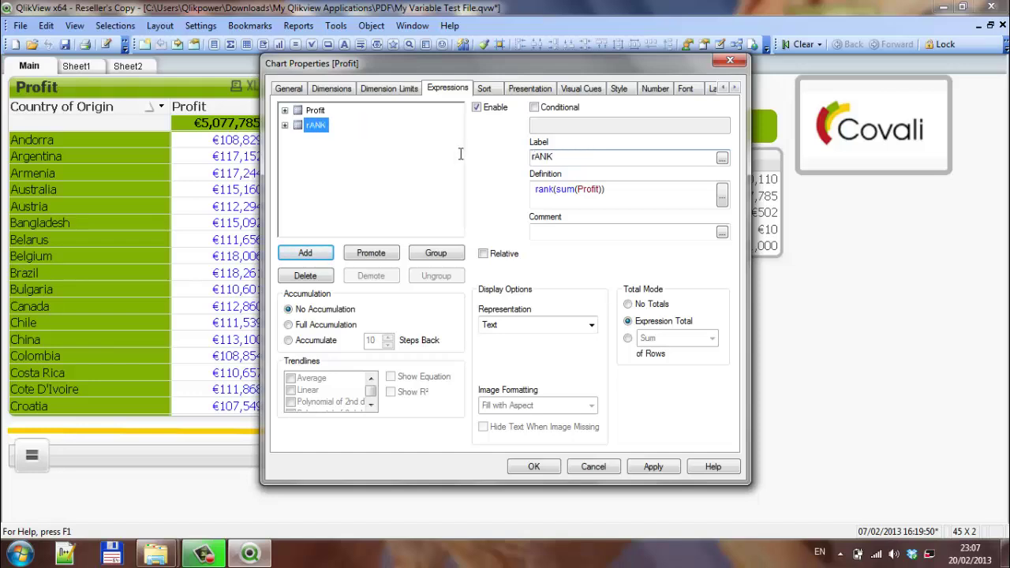
pyautogui.press('BackSpace')
pyautogui.press('BackSpace')
pyautogui.press('BackSpace')
pyautogui.press('BackSpace')
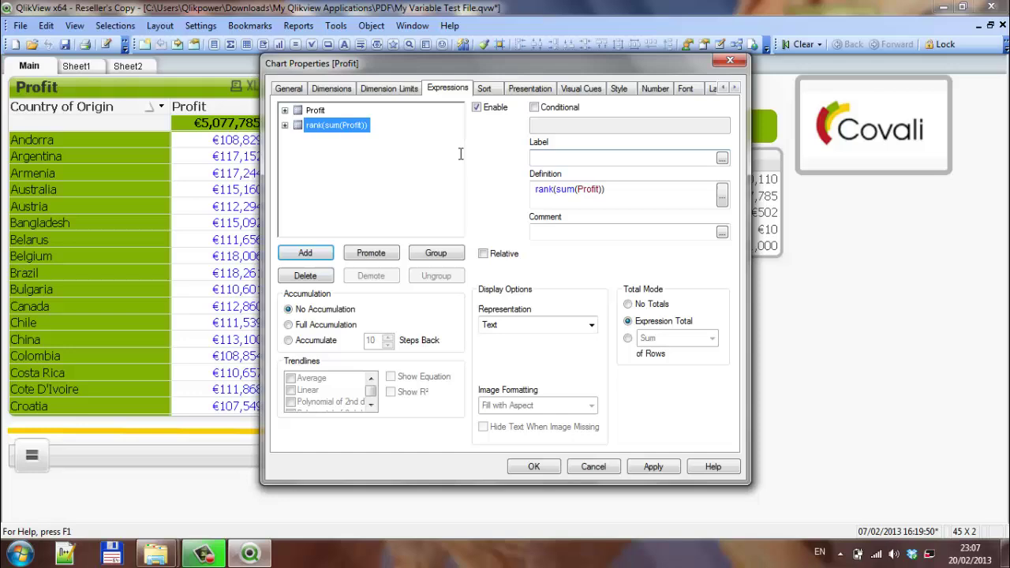
pyautogui.write('Rank Profit')
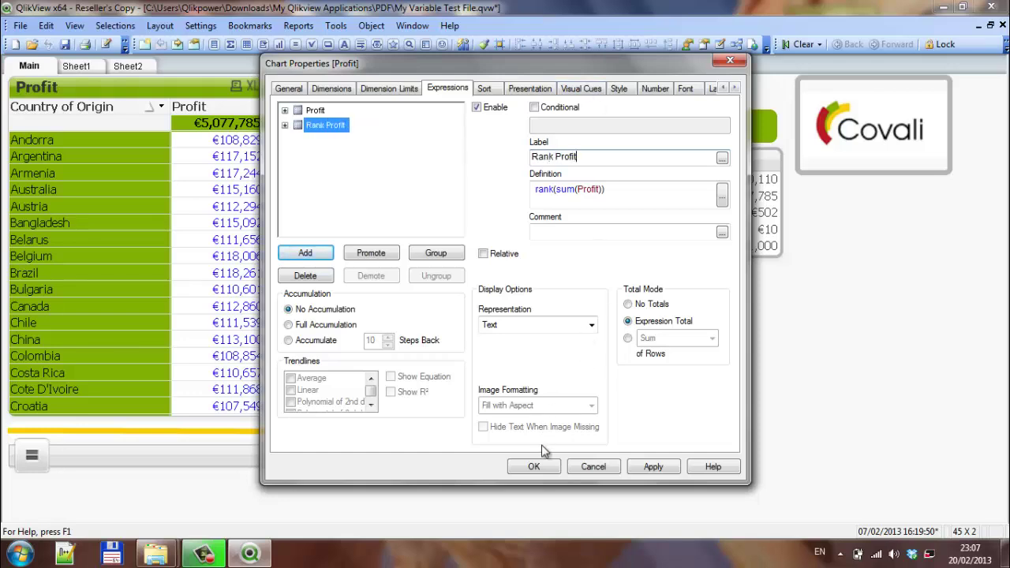
# Step: Apply the Rank Profit column and sort the table ascending by it, Germany first
pyautogui.click(534, 467)
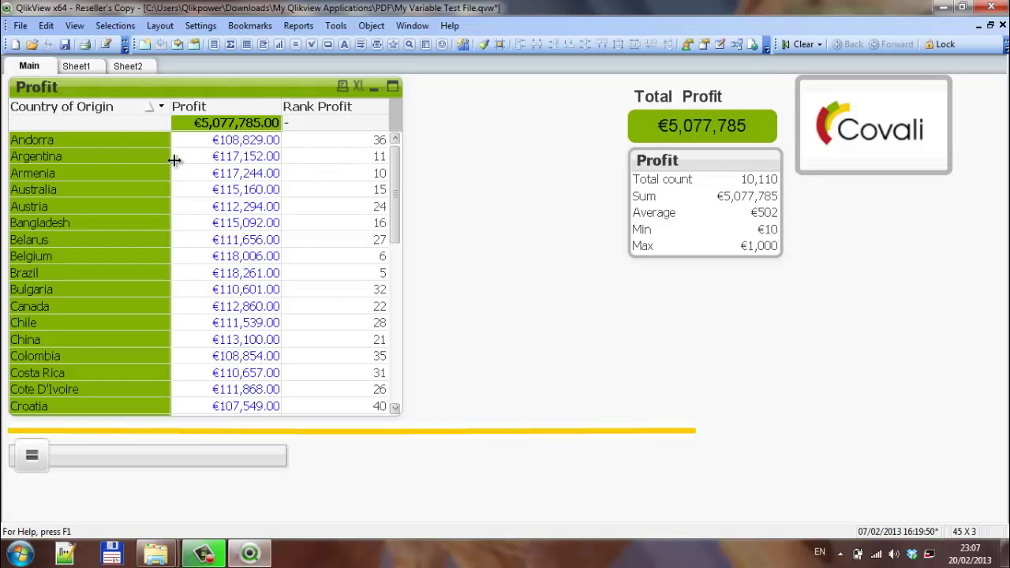
pyautogui.doubleClick(341, 116)
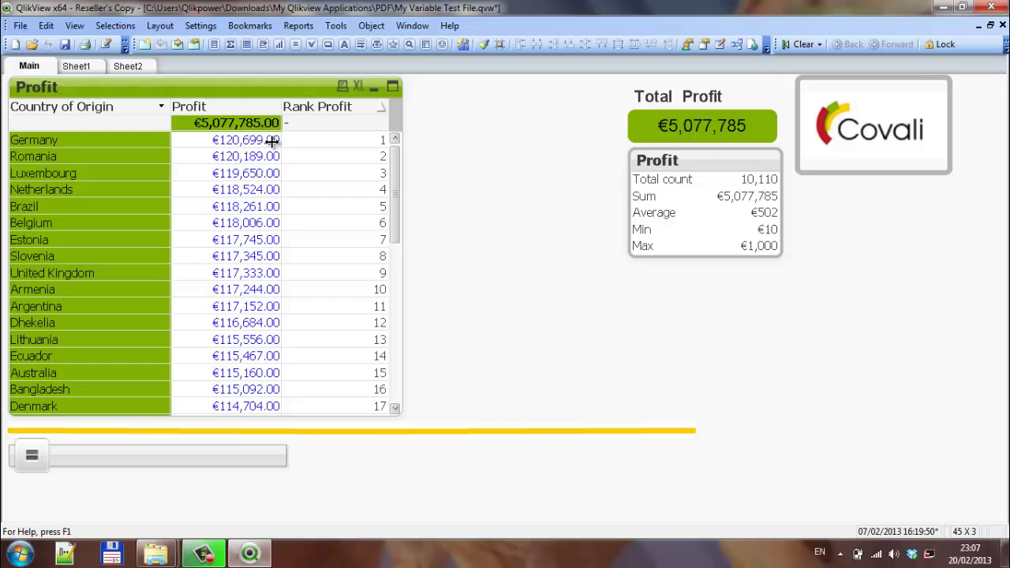
pyautogui.click(354, 108)
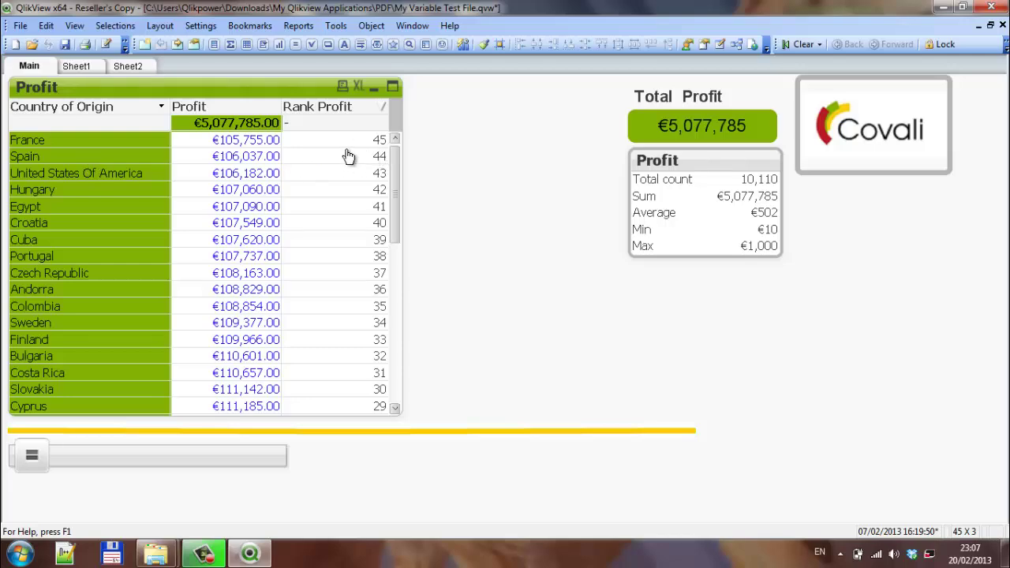
pyautogui.click(335, 112)
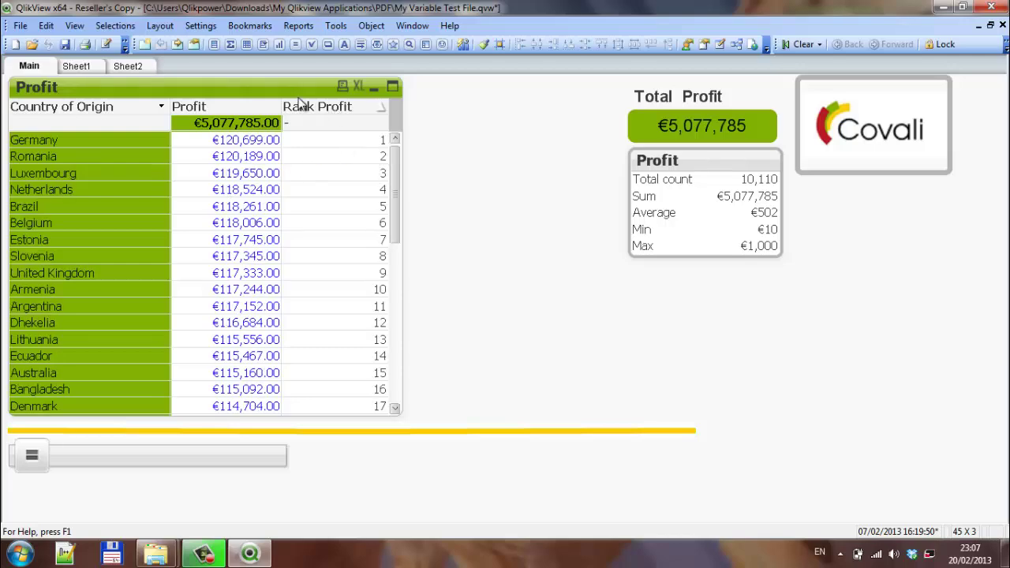
# Step: Reopen the Profit chart's properties and select the Rank Profit expression
pyautogui.rightClick(298, 90)
pyautogui.click(344, 98)
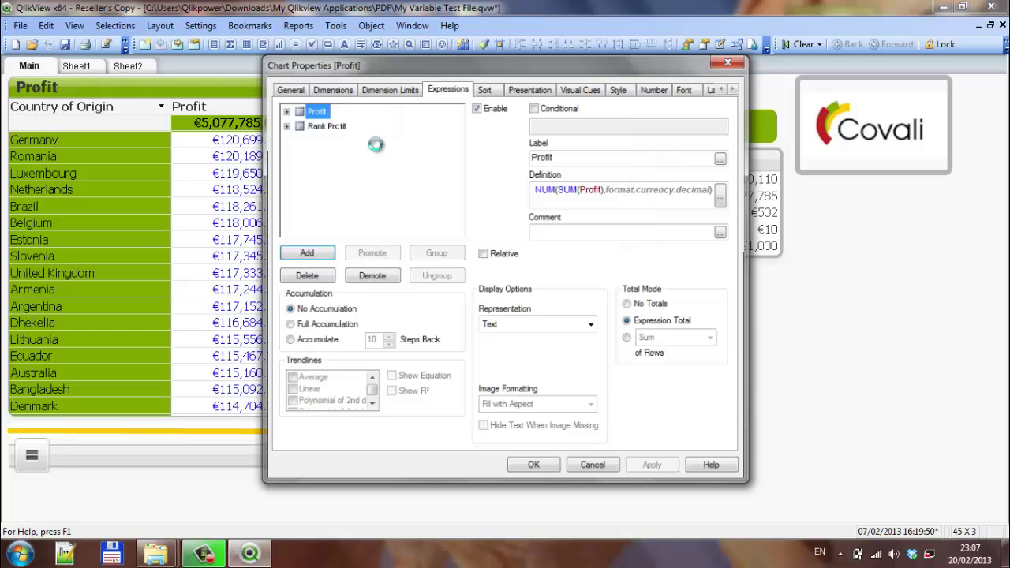
pyautogui.click(336, 126)
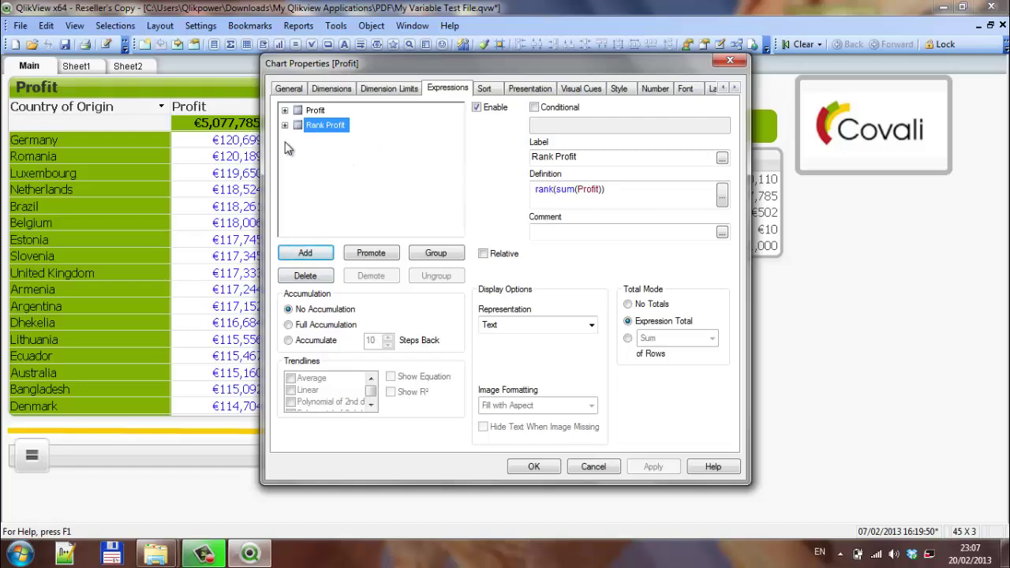
# Step: Add the expression RANK(SUM([Online Hits])), picking Online Hits from the suggestions
pyautogui.click(312, 252)
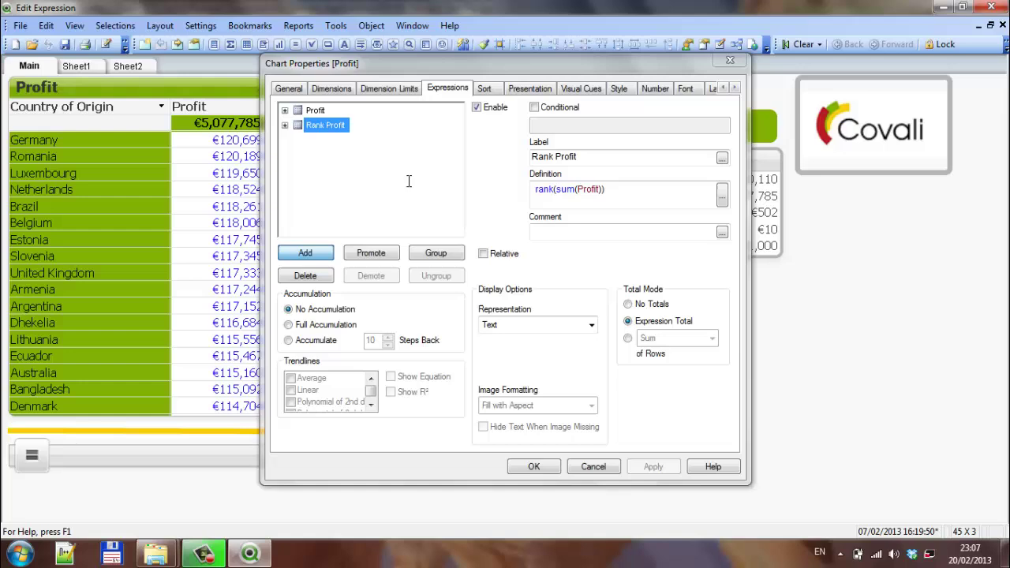
pyautogui.write('RAN')
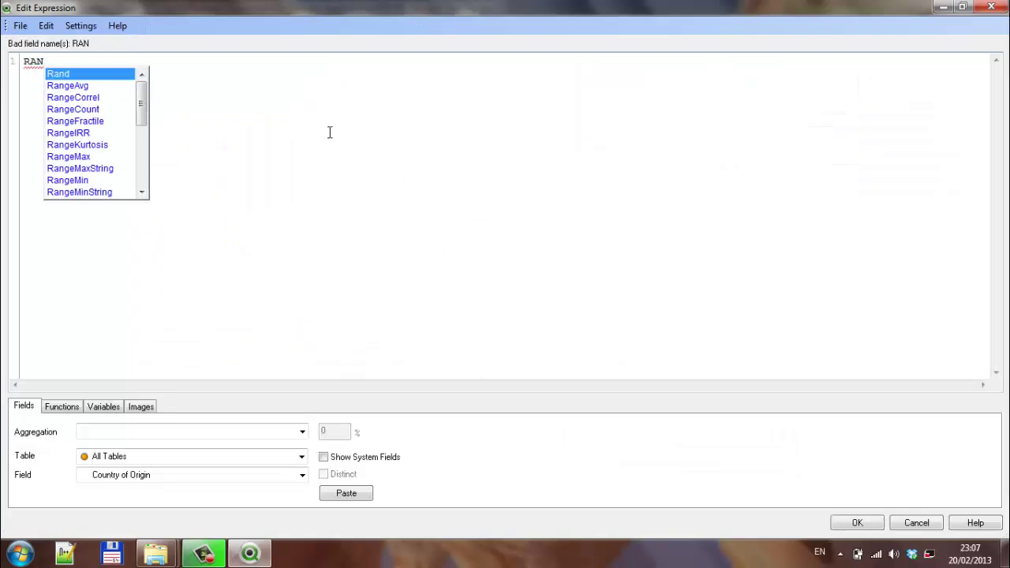
pyautogui.write('K (')
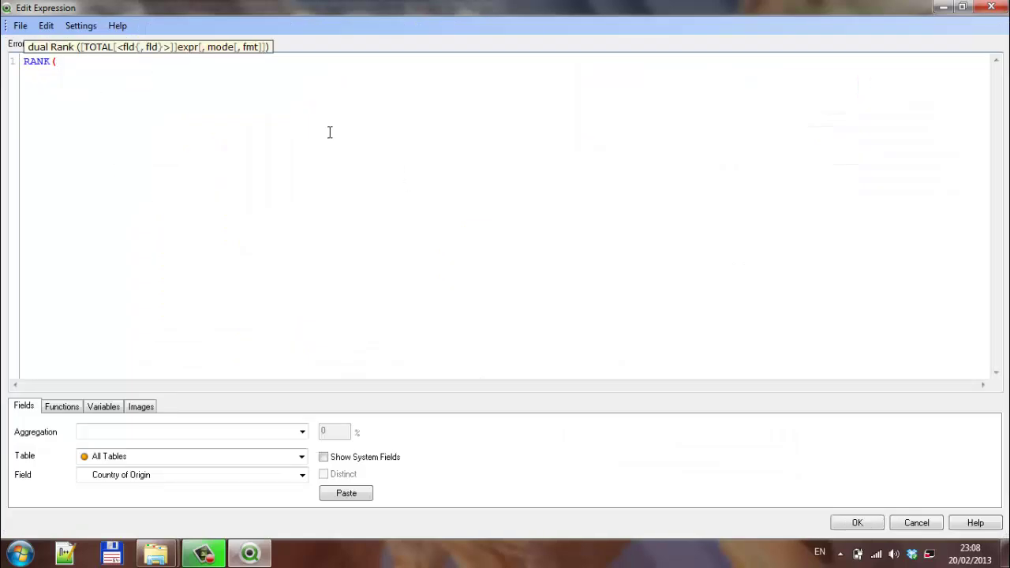
pyautogui.write('SUM(')
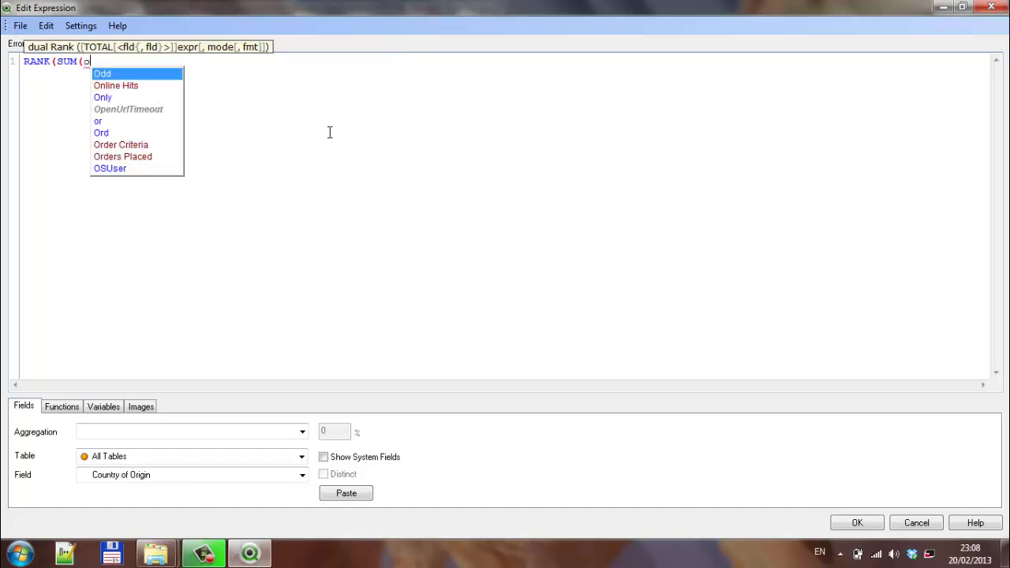
pyautogui.press('Down')
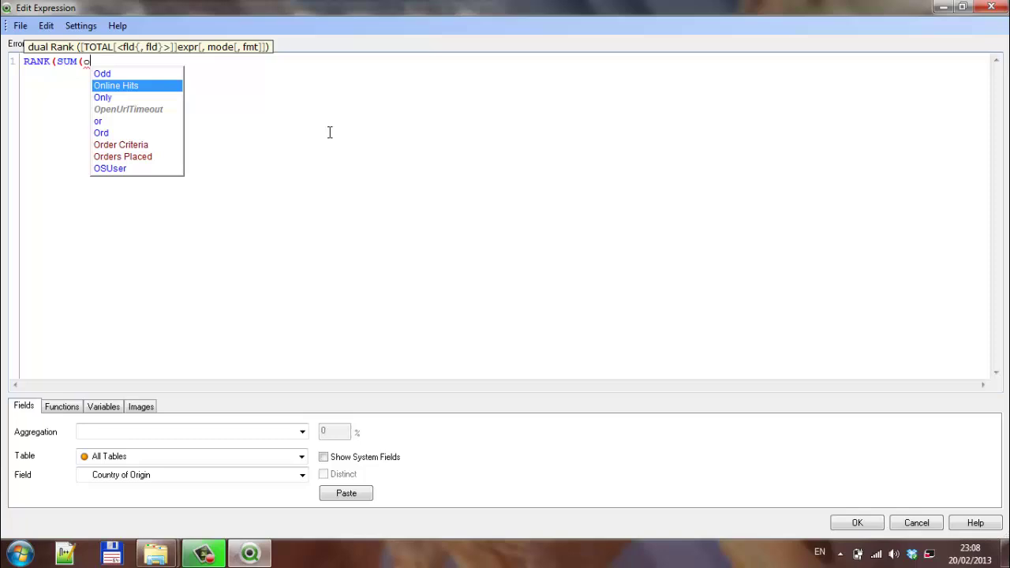
pyautogui.press('Return')
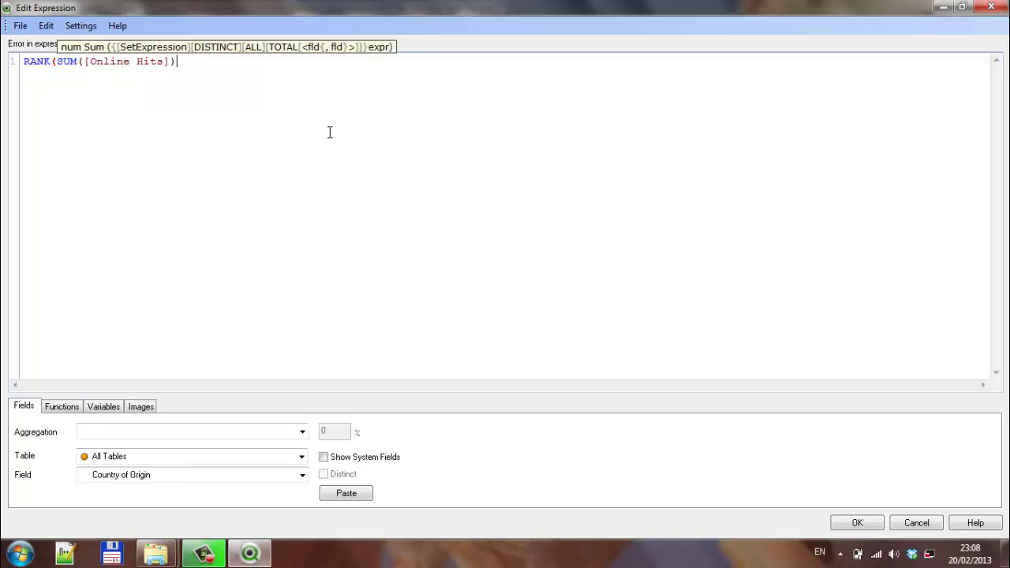
pyautogui.write(')')
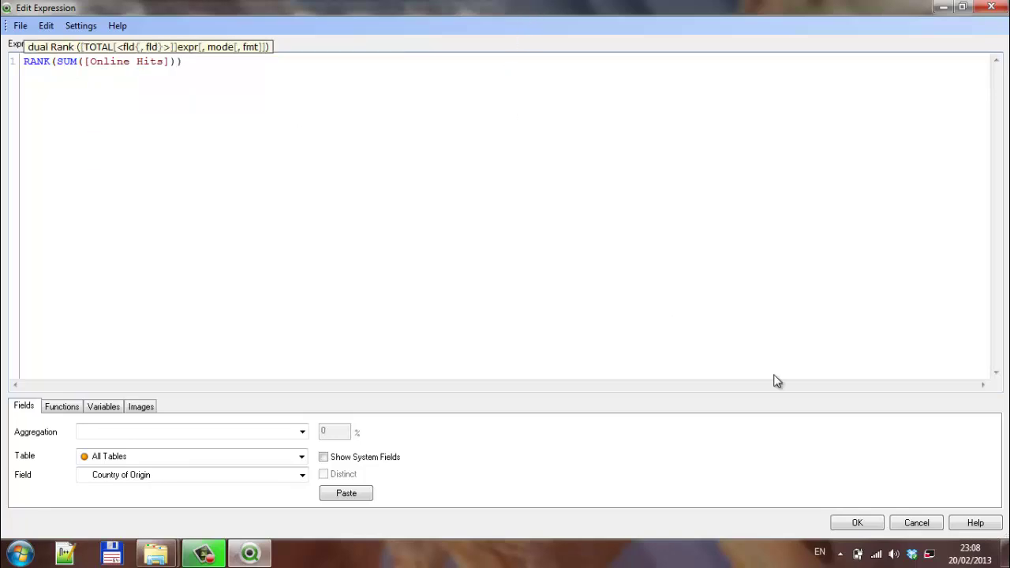
pyautogui.click(858, 523)
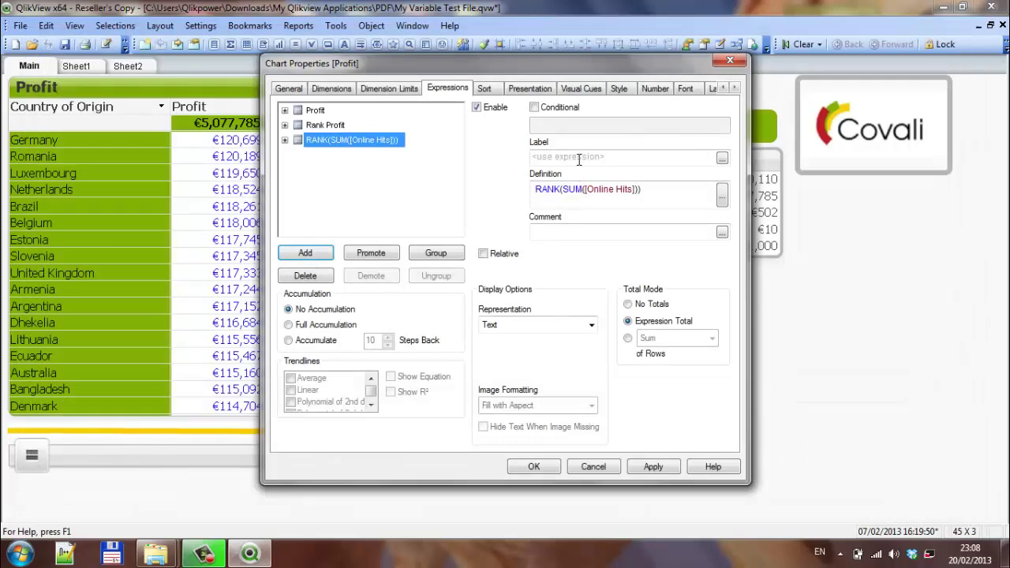
# Step: Label the new expression 'Rank Online' and apply it to the table
pyautogui.click(578, 159)
pyautogui.write('rAN')
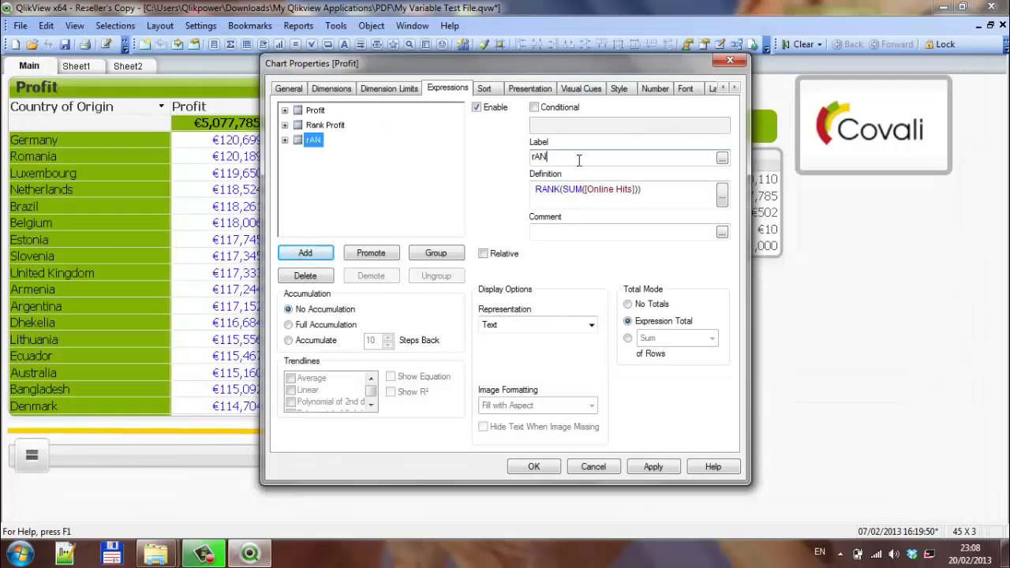
pyautogui.write('K')
pyautogui.press('BackSpace')
pyautogui.press('BackSpace')
pyautogui.press('BackSpace')
pyautogui.press('BackSpace')
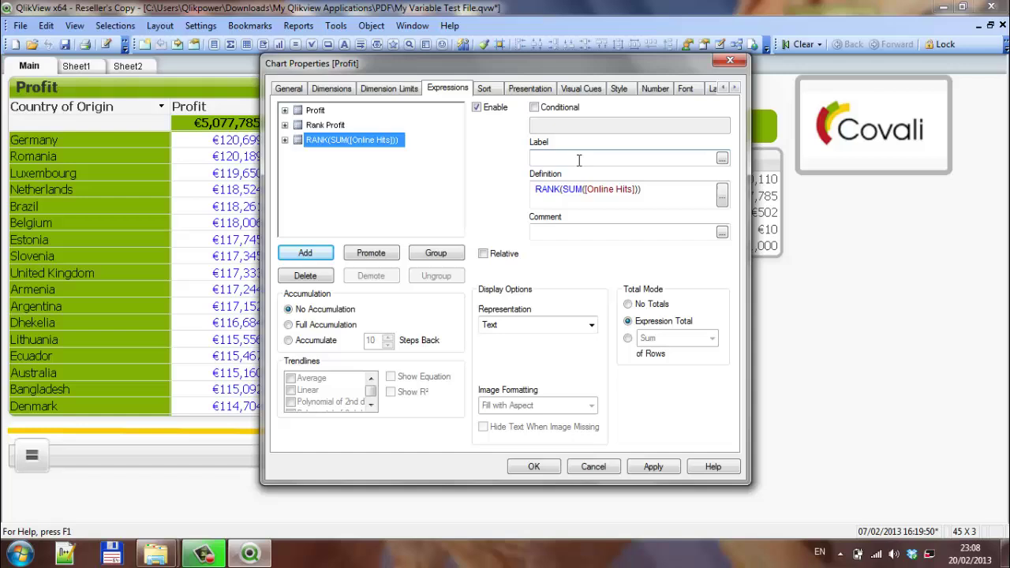
pyautogui.write('Rank ')
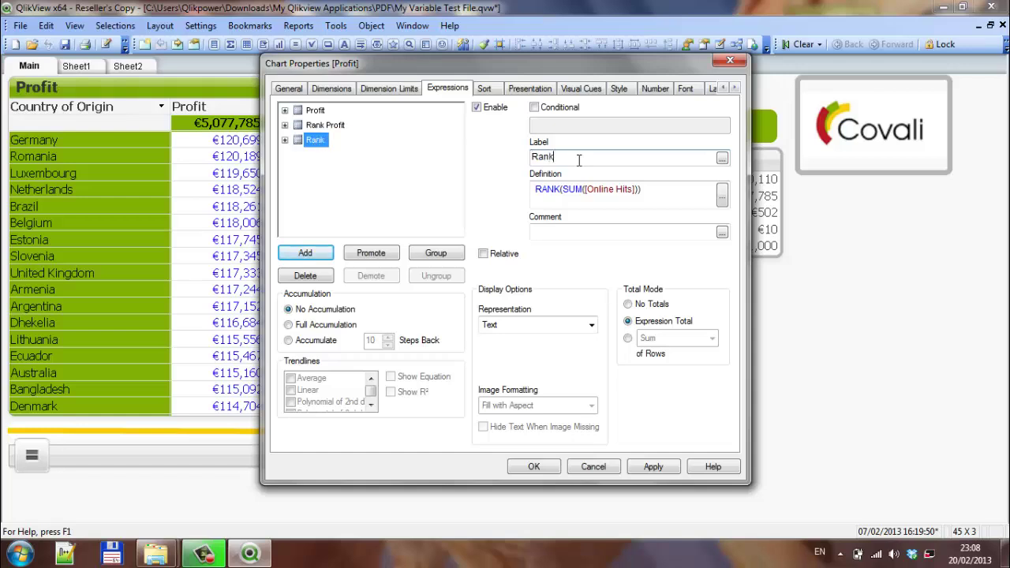
pyautogui.write('Online')
pyautogui.click(632, 466)
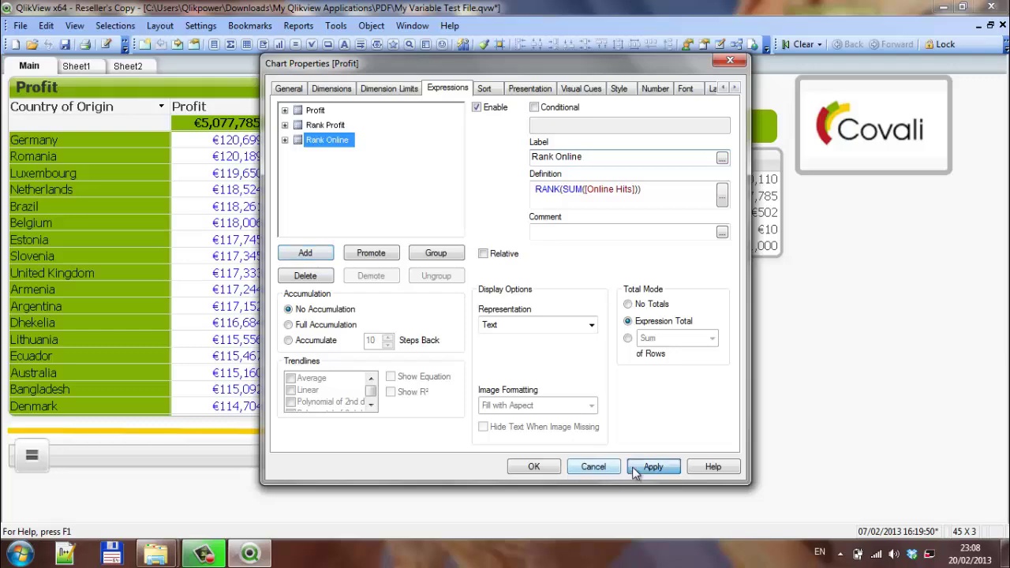
# Step: Close the properties, sort the table by Rank Online, then back by Rank Profit
pyautogui.click(542, 462)
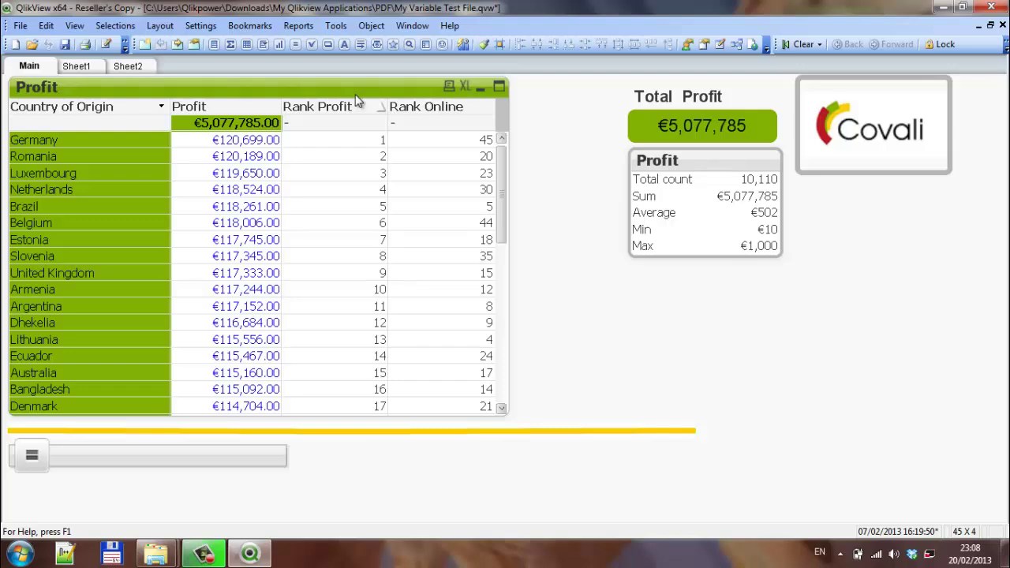
pyautogui.click(451, 112)
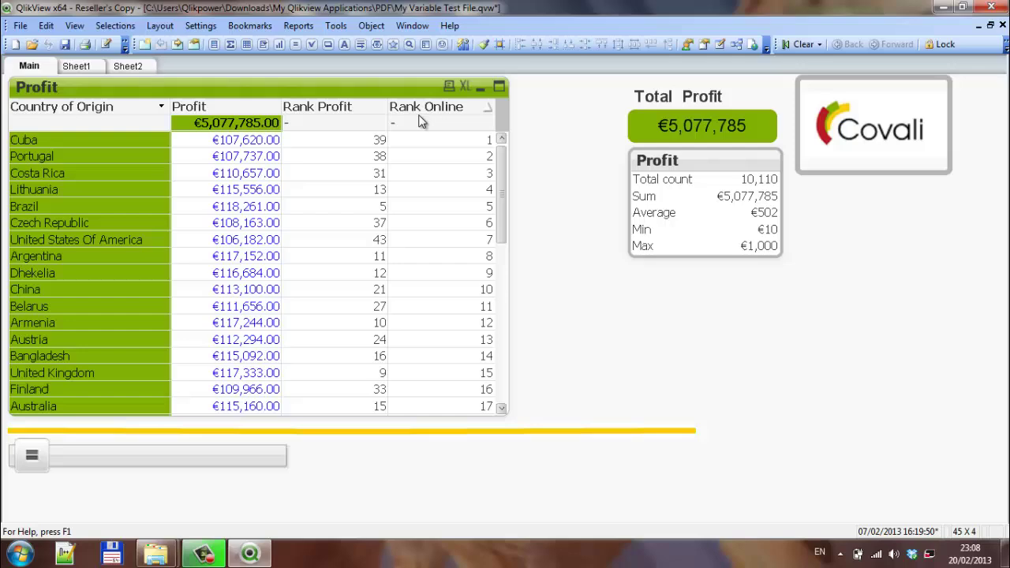
pyautogui.click(365, 110)
# Step: Reopen the Profit table's properties and begin a new rank(sum( expression
pyautogui.rightClick(366, 87)
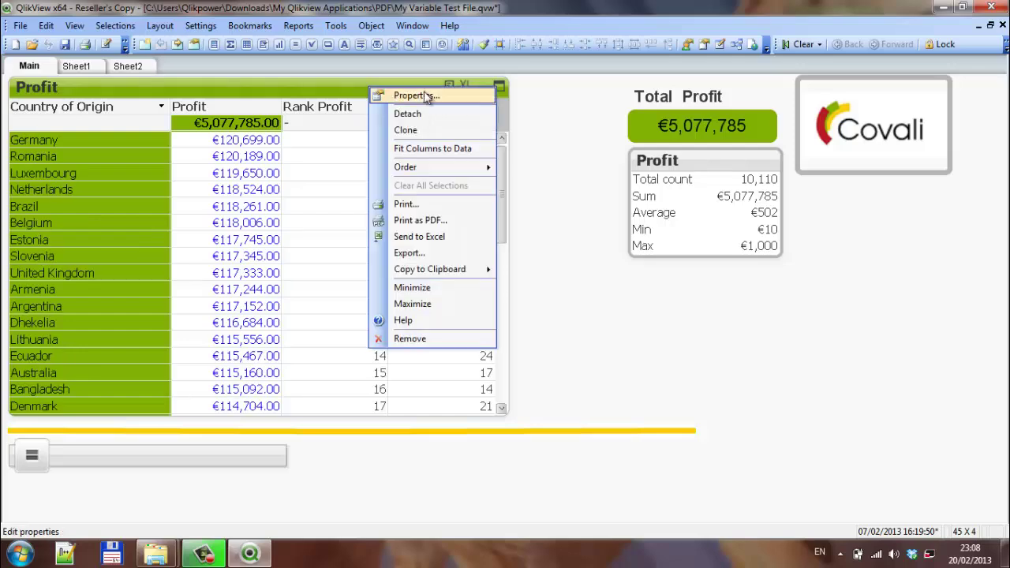
pyautogui.click(418, 93)
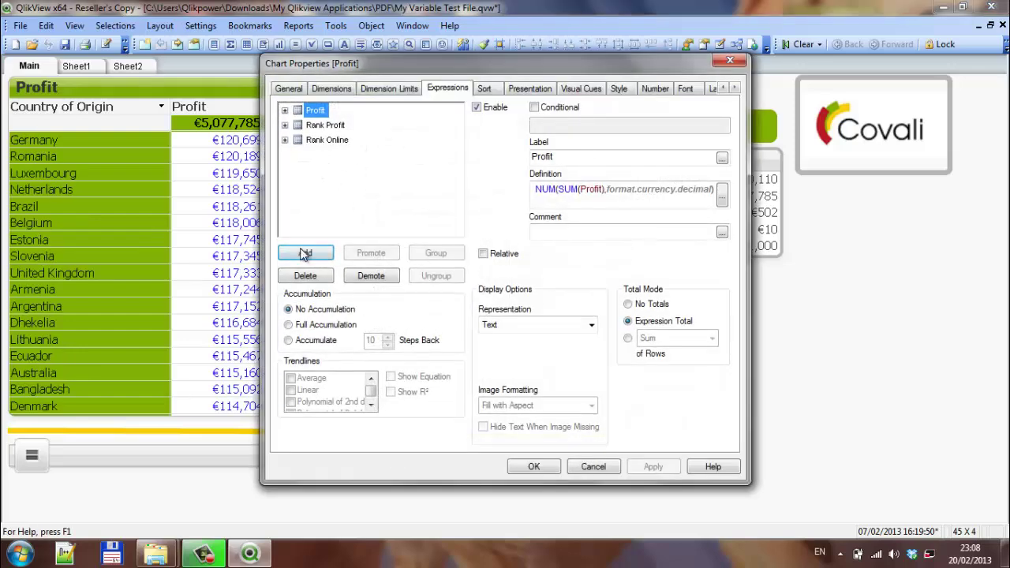
pyautogui.click(304, 254)
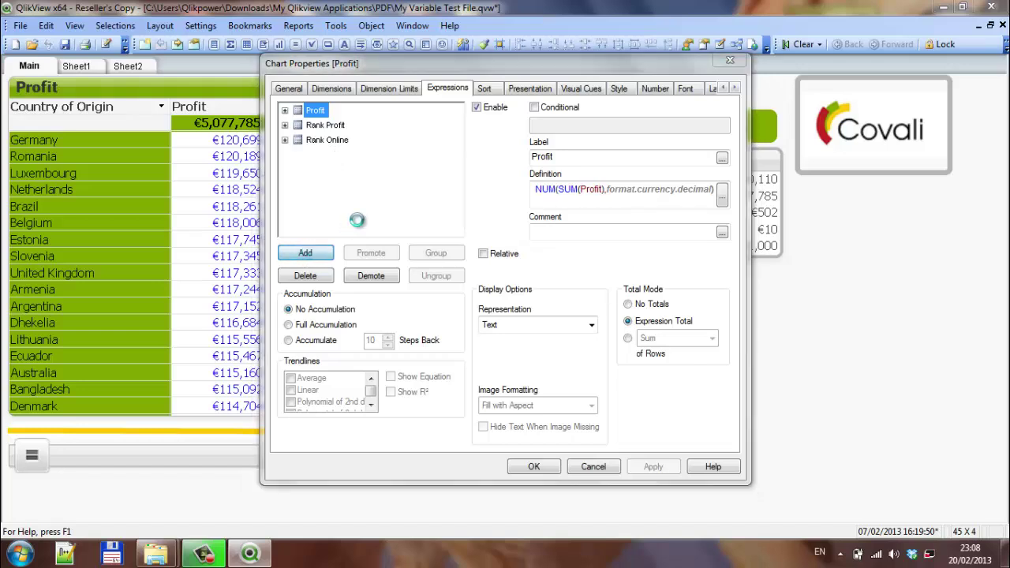
pyautogui.write('ran')
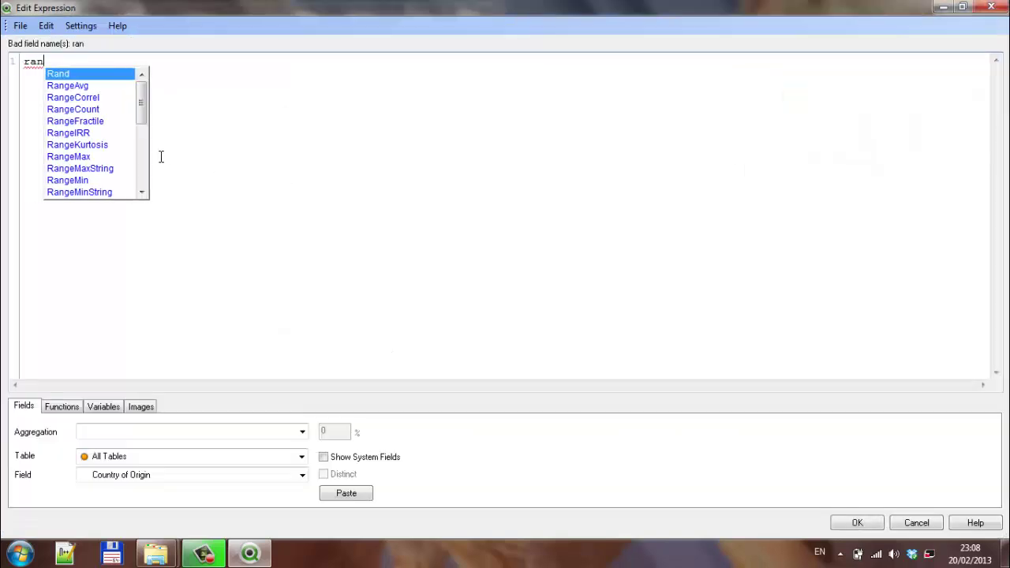
pyautogui.write('k(sum')
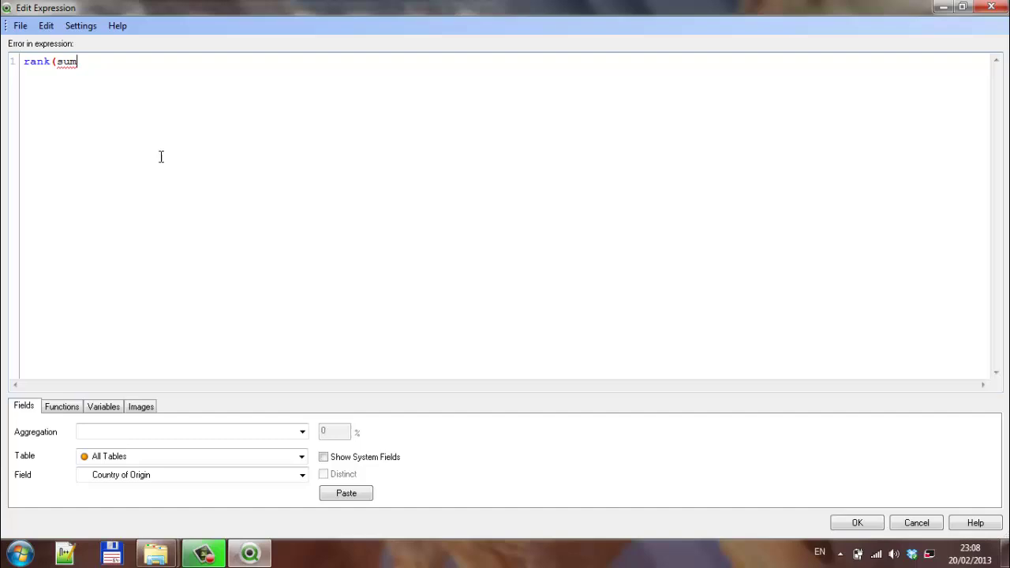
pyautogui.write('(')
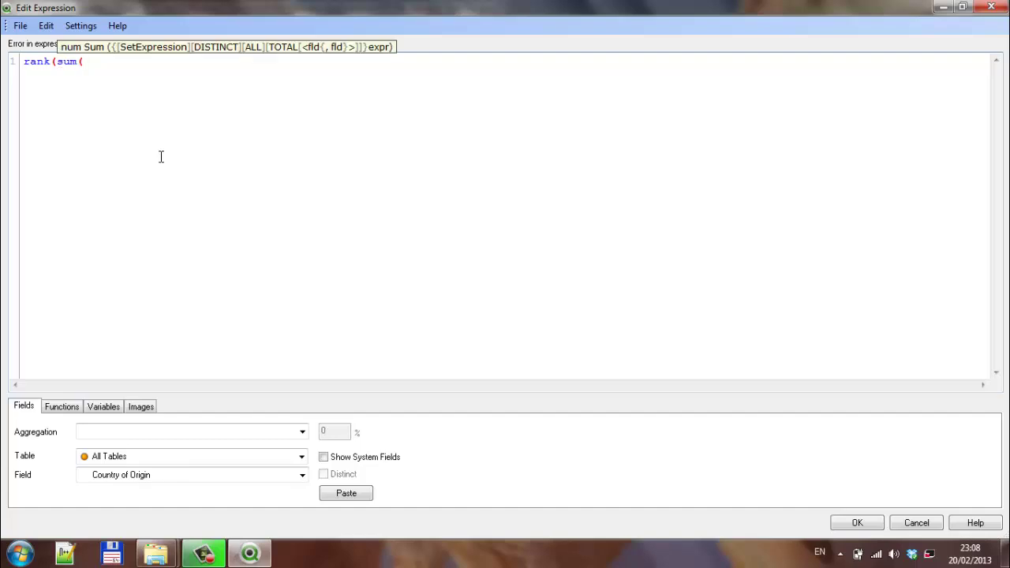
# Step: Insert the Orders Placed field, close the brackets and confirm rank(sum([Orders Placed]))
pyautogui.click(158, 476)
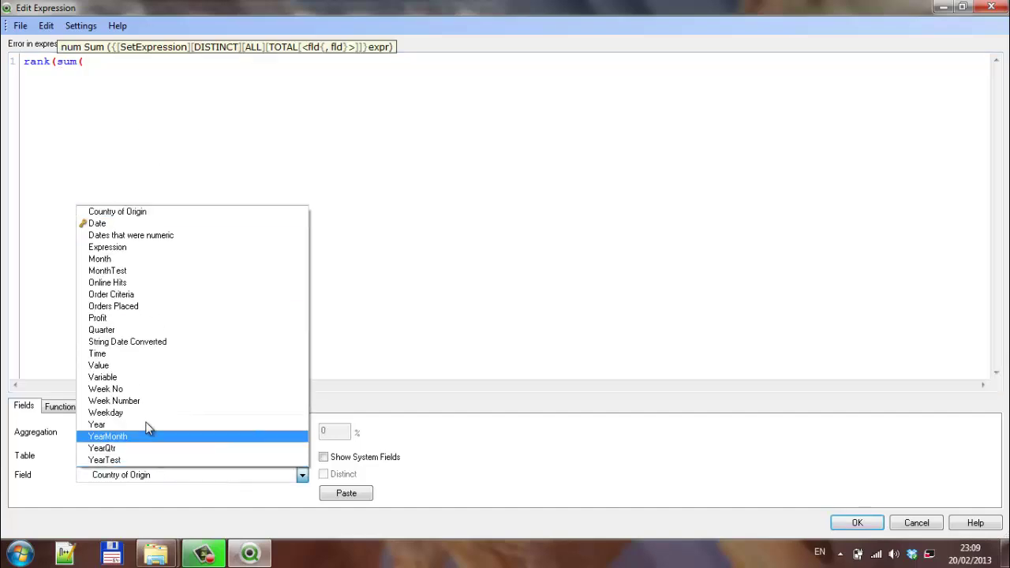
pyautogui.click(135, 307)
pyautogui.click(343, 494)
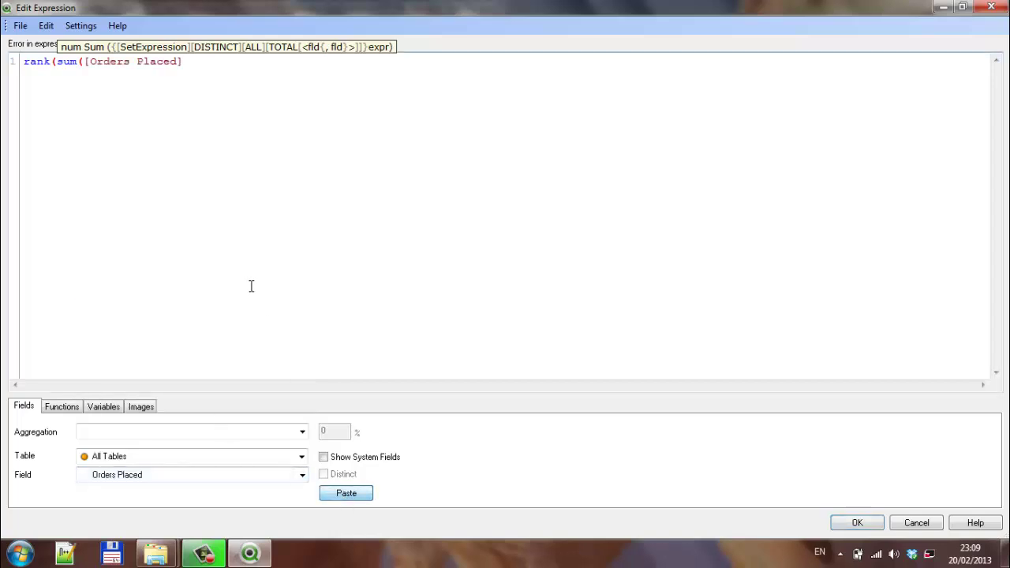
pyautogui.write(')')
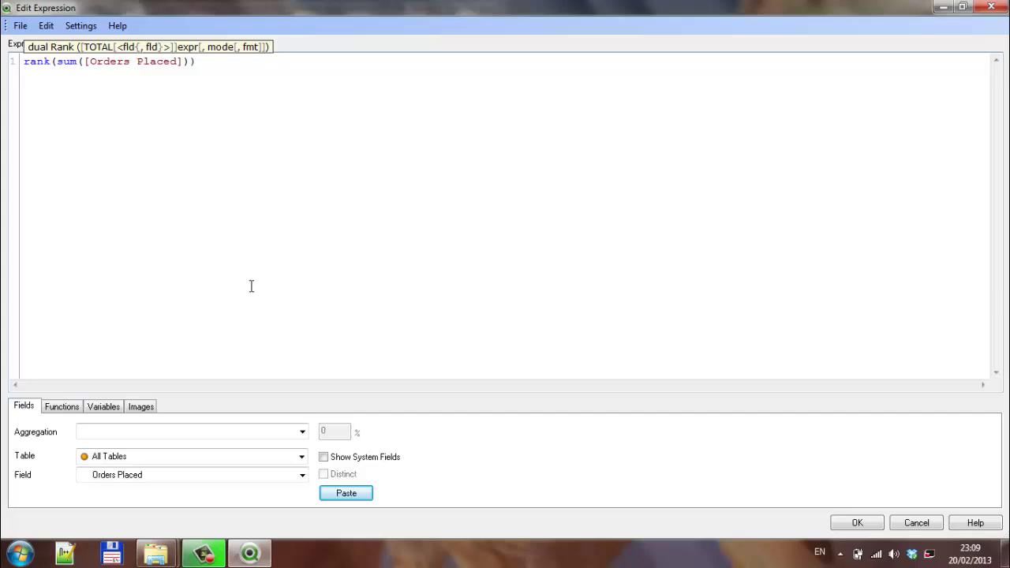
pyautogui.click(860, 524)
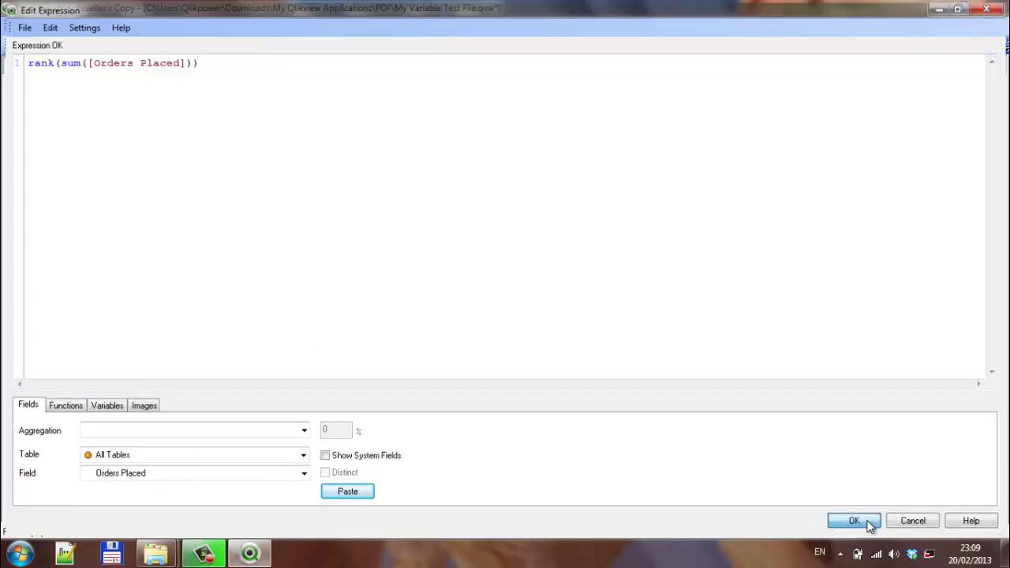
pyautogui.click(534, 467)
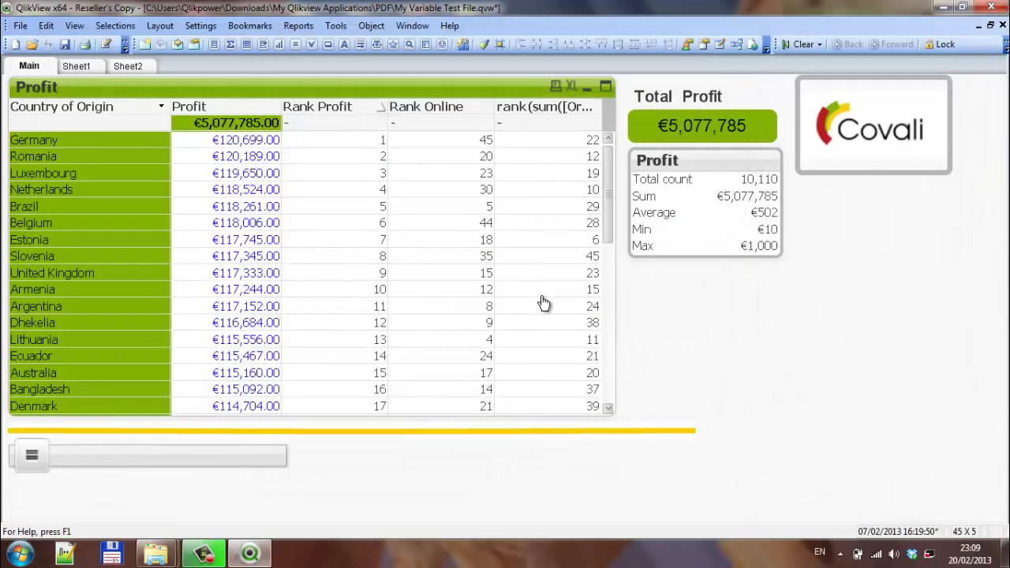